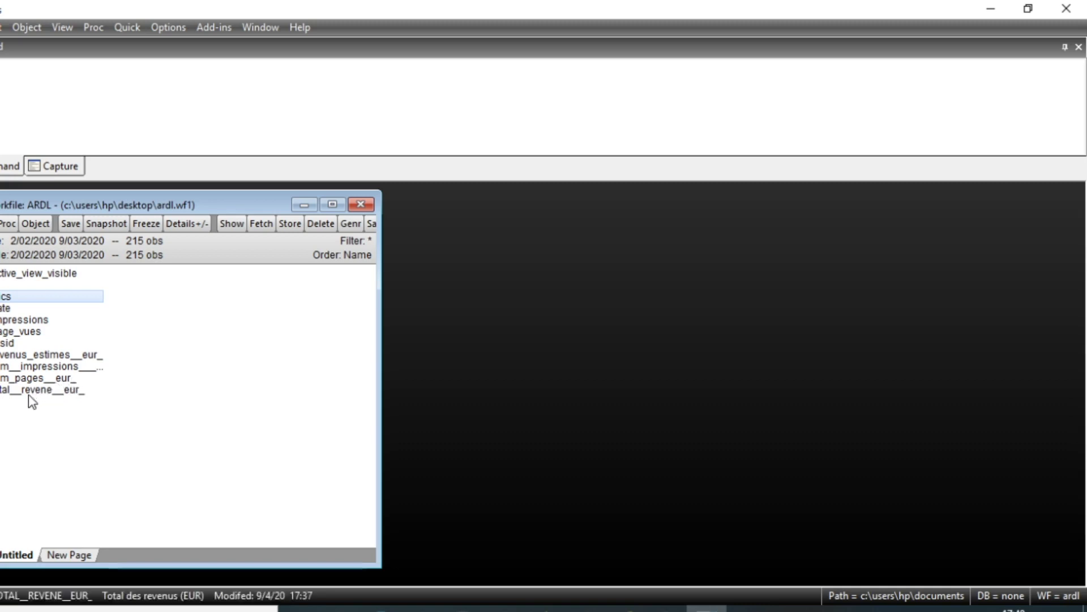
pyautogui.click(26, 393)
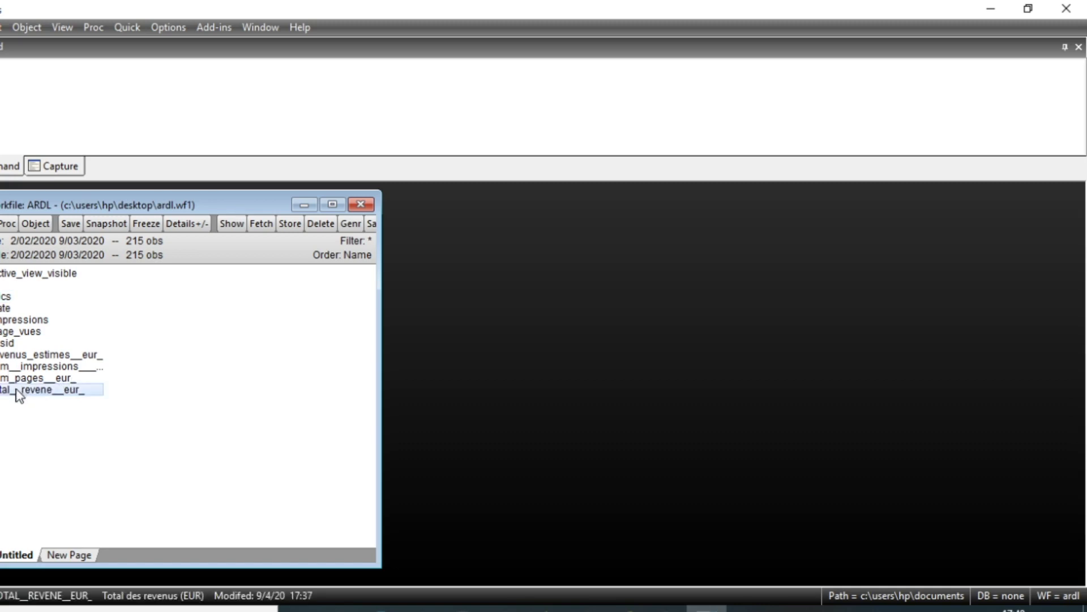
pyautogui.doubleClick(20, 394)
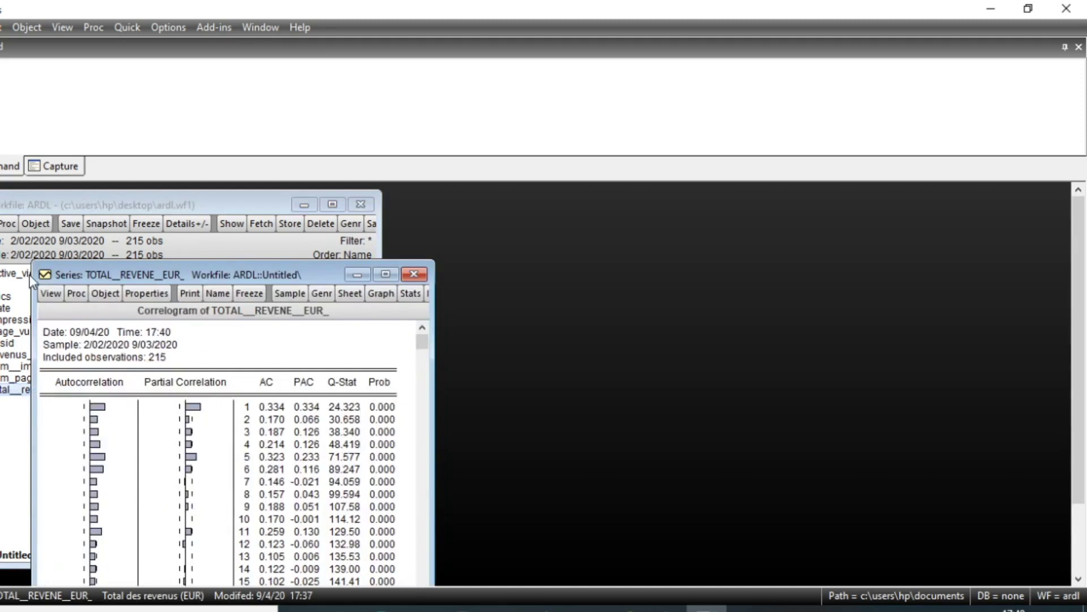
pyautogui.click(54, 293)
pyautogui.click(84, 331)
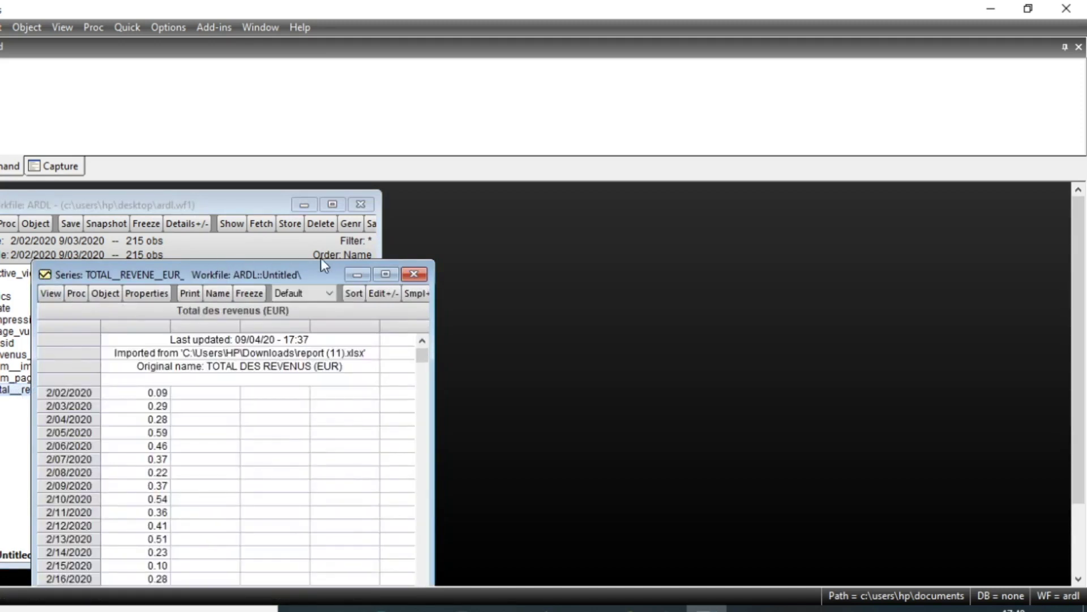
pyautogui.click(414, 274)
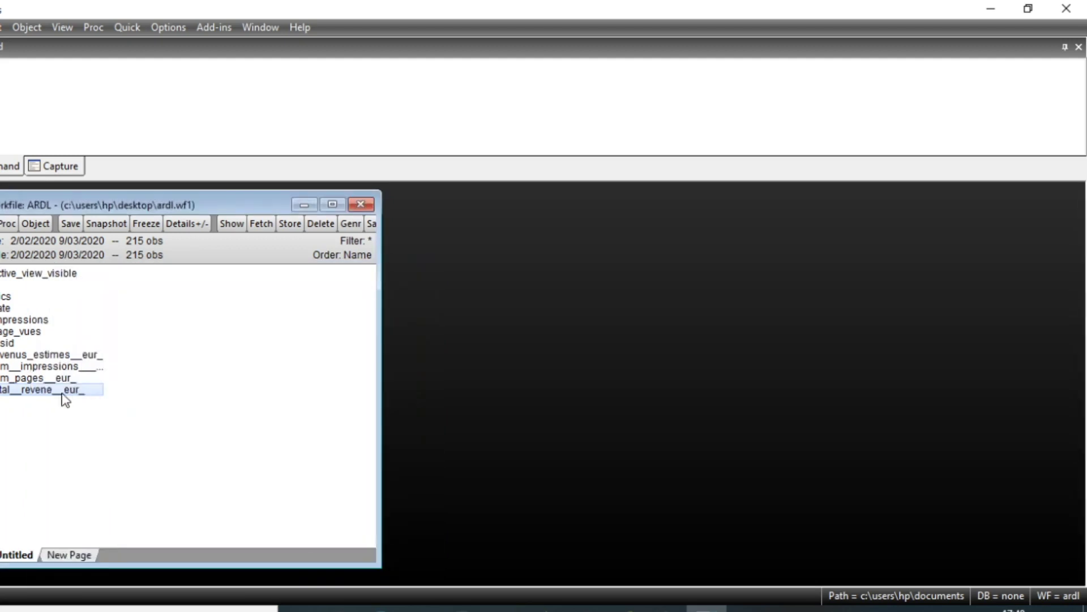
pyautogui.click(20, 319)
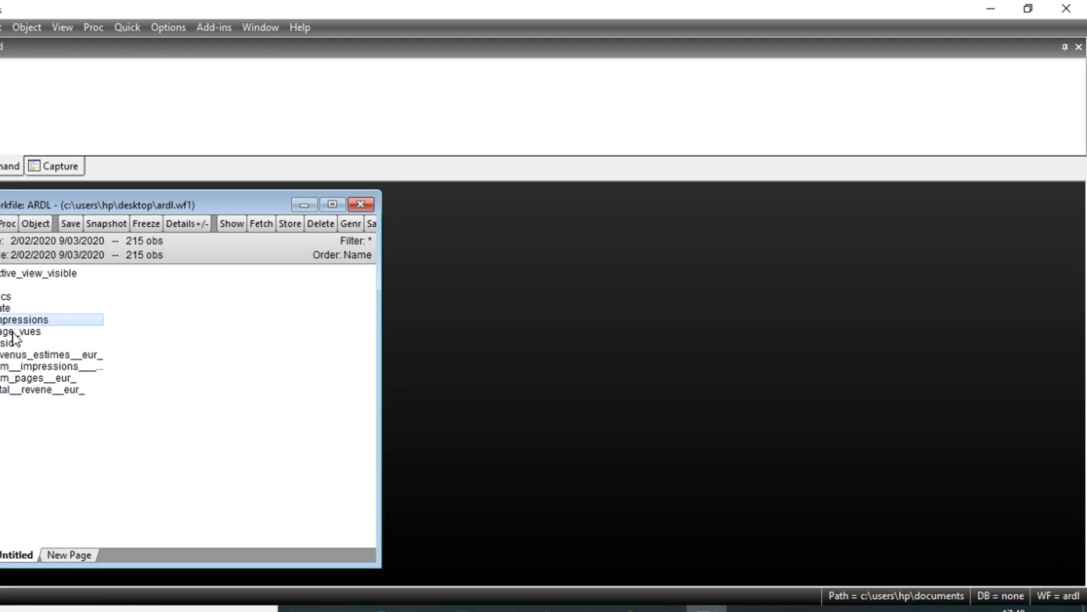
pyautogui.click(19, 331)
pyautogui.click(2, 300)
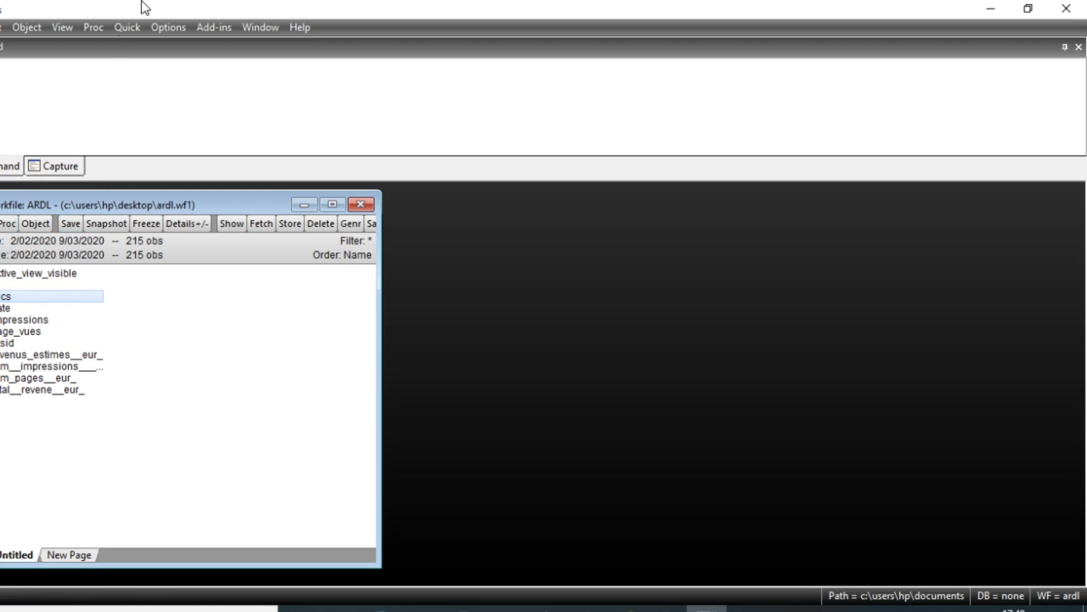
# Start a new least-squares equation: total__revene__eur_ on clics, impressions and page_vues
pyautogui.click(117, 28)
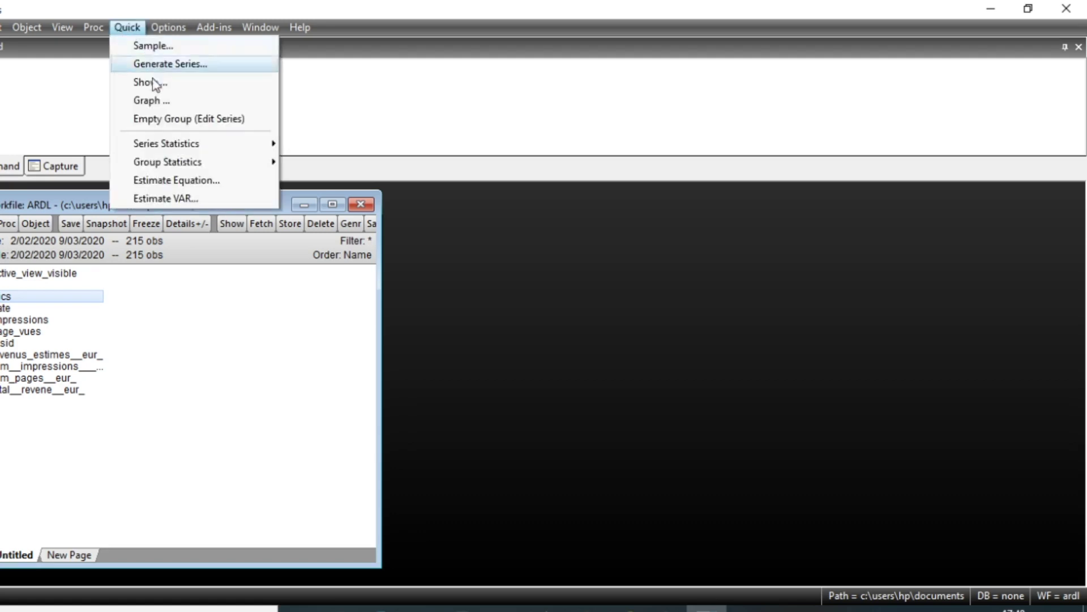
pyautogui.click(186, 183)
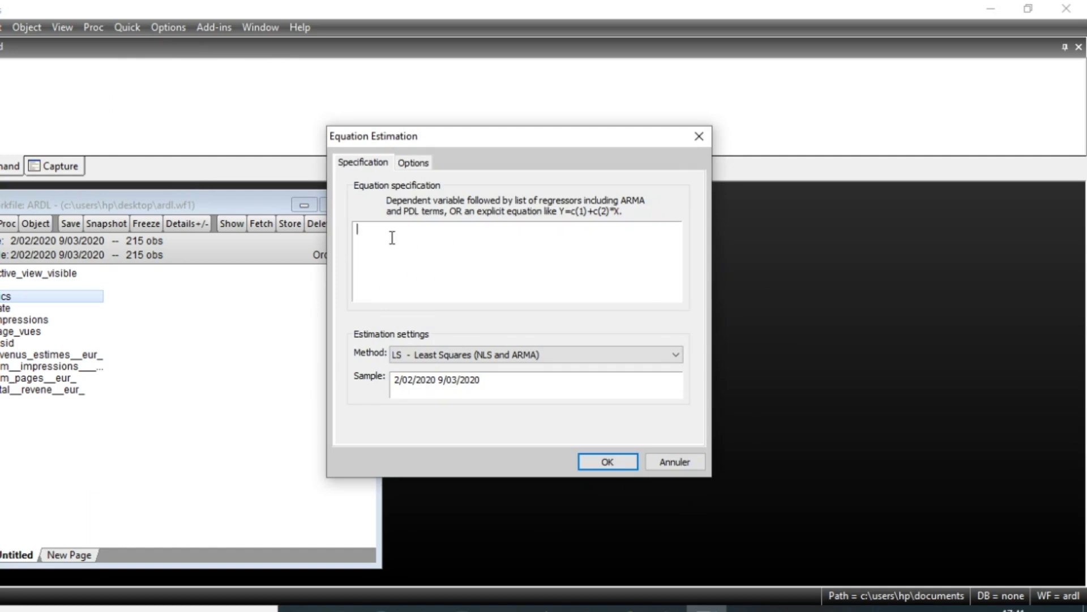
pyautogui.write('tota')
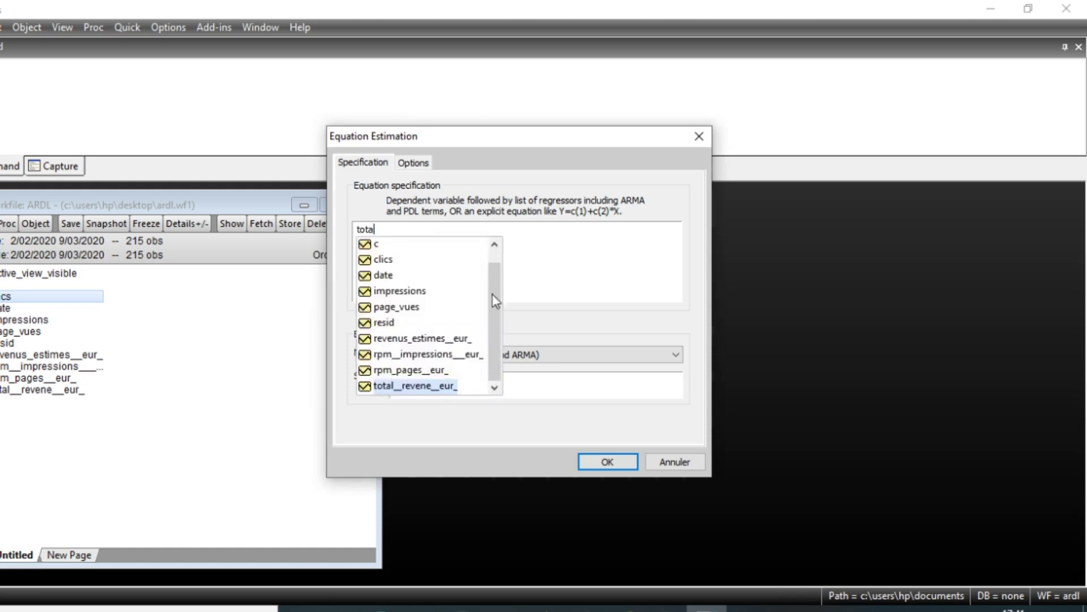
pyautogui.doubleClick(423, 389)
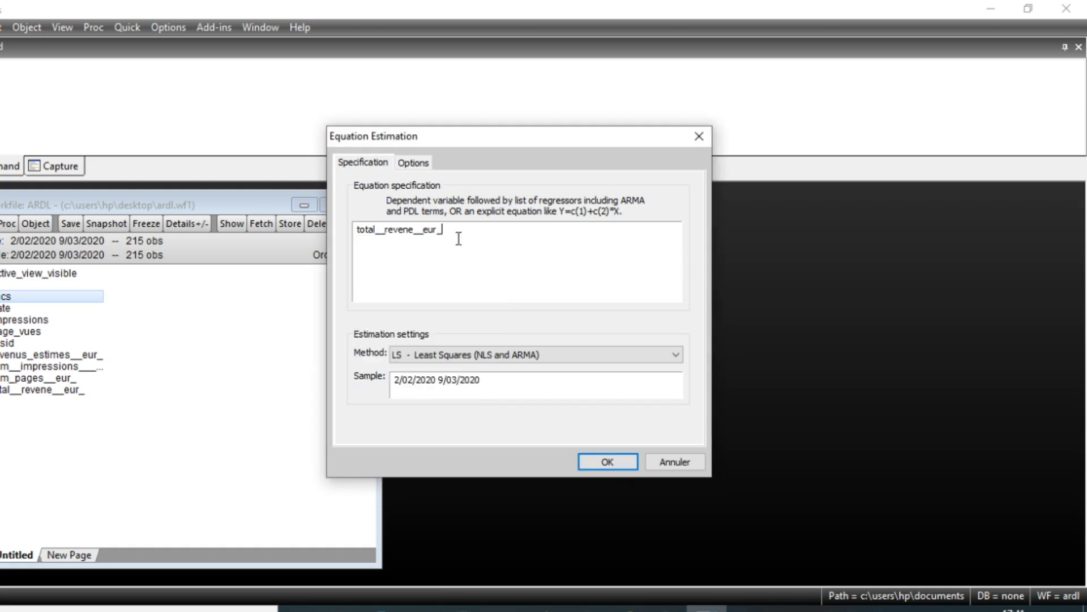
pyautogui.write('clic')
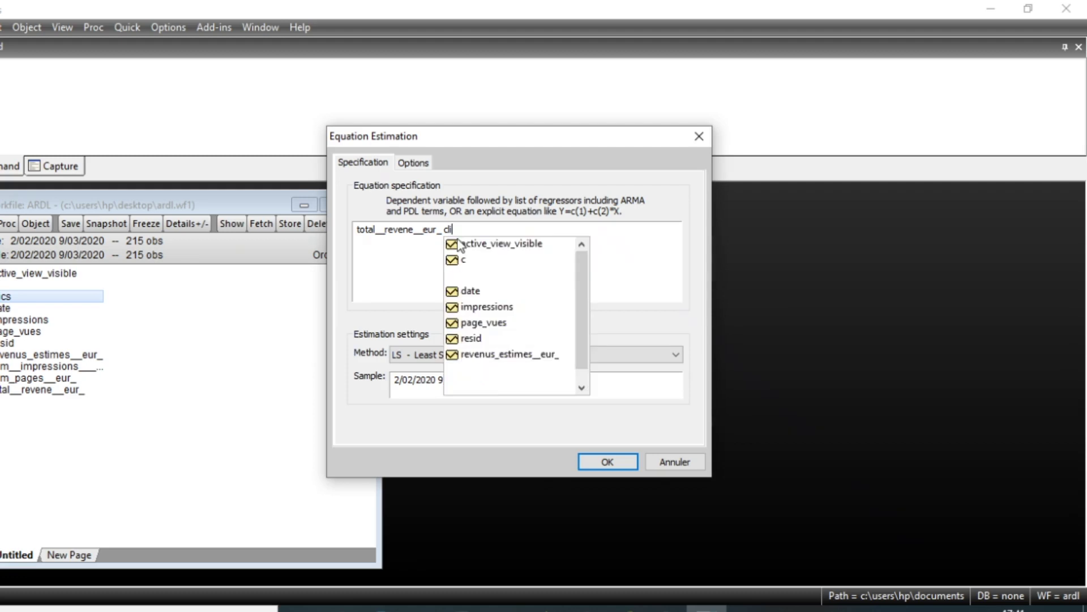
pyautogui.write('s ')
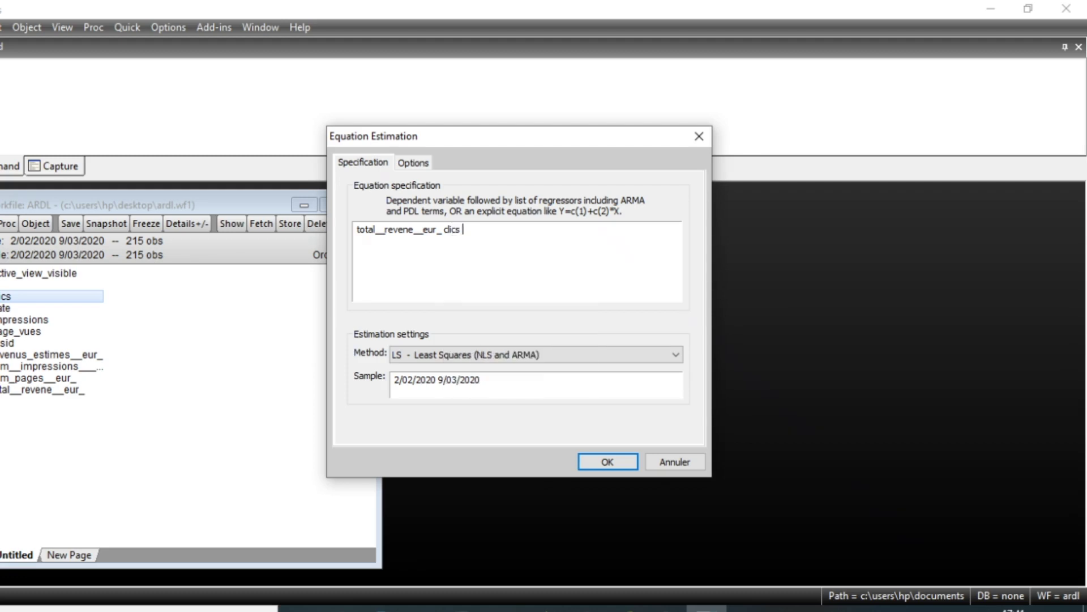
pyautogui.write('imp')
pyautogui.press('Return')
pyautogui.write('page')
pyautogui.press('Return')
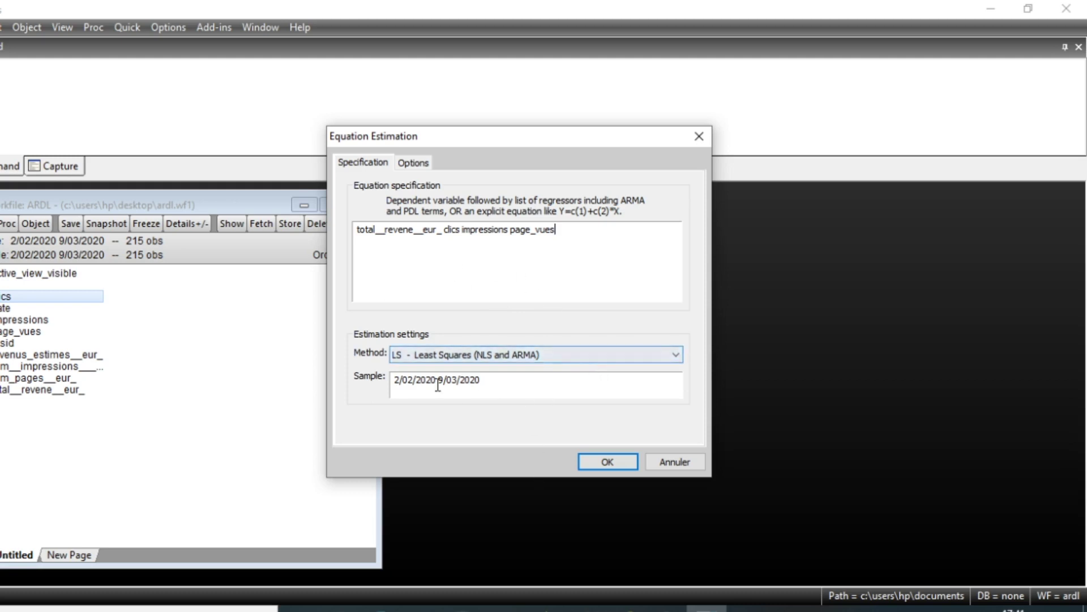
# Change the estimation method to ARDL - Auto-regressive Distributed Lag Models
pyautogui.click(676, 355)
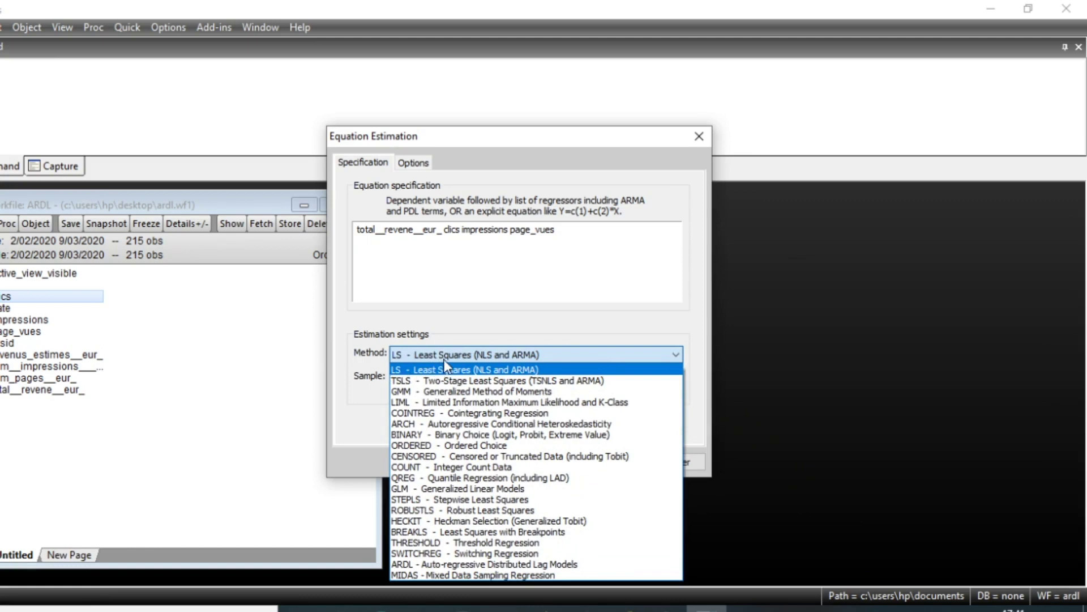
pyautogui.click(675, 353)
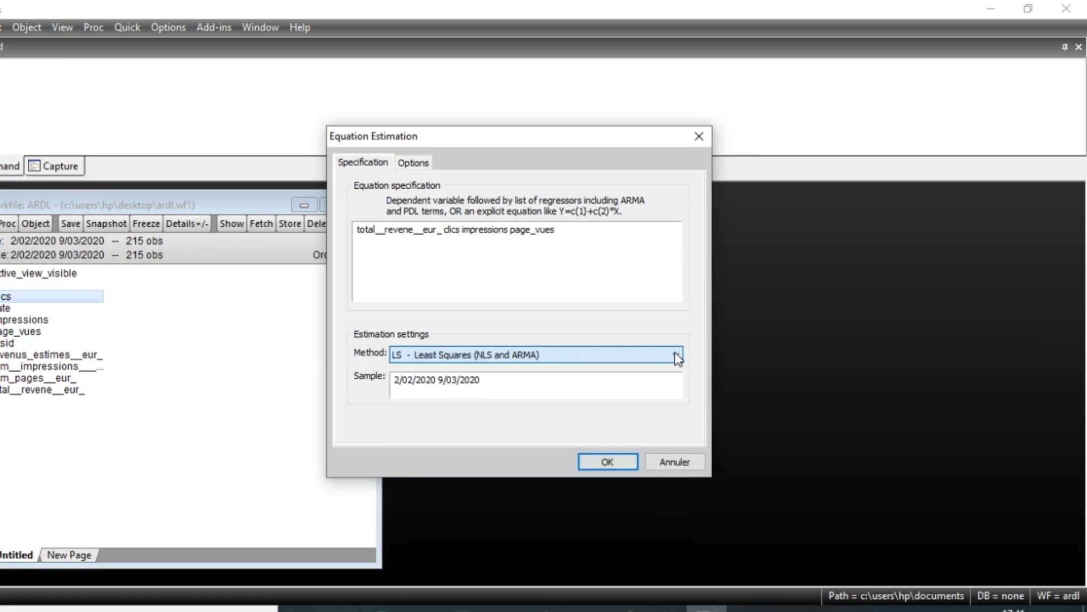
pyautogui.click(677, 355)
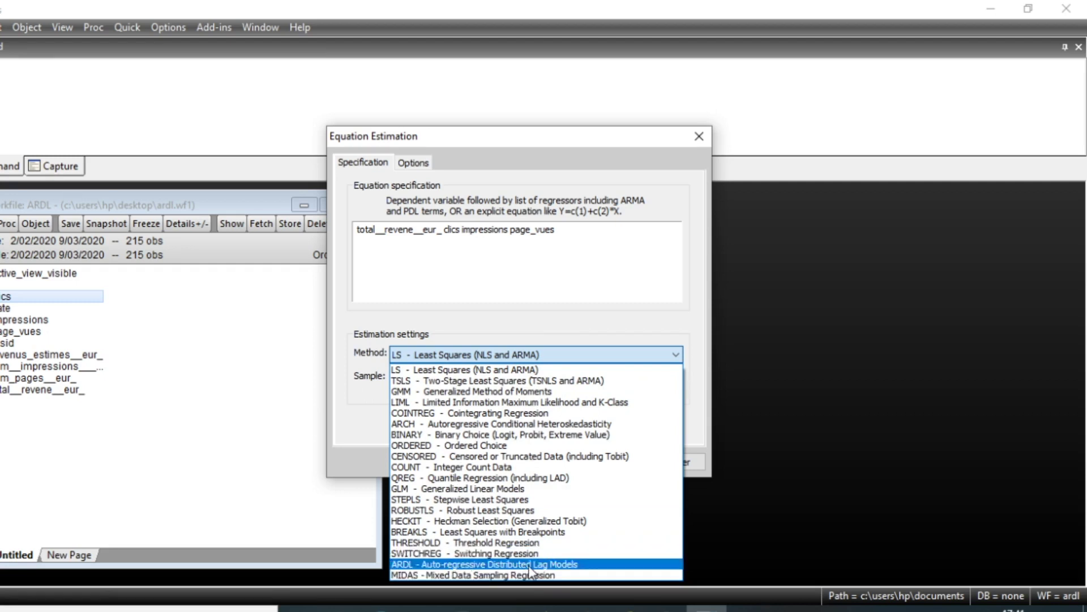
pyautogui.click(554, 563)
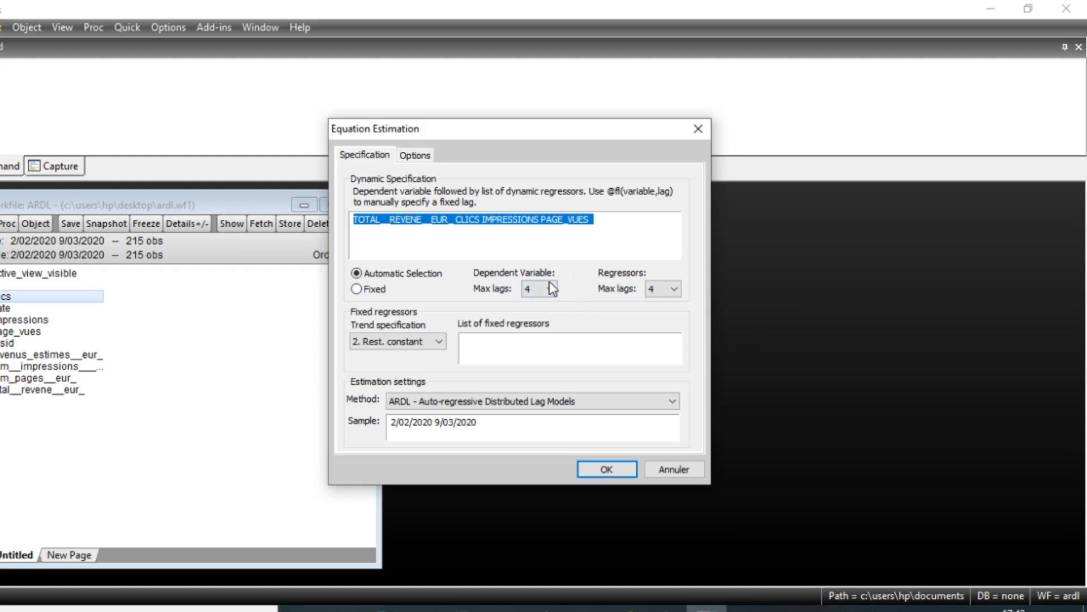
# Keep automatic lag selection and set the ARDL trend specification to 3. Constant
pyautogui.click(357, 290)
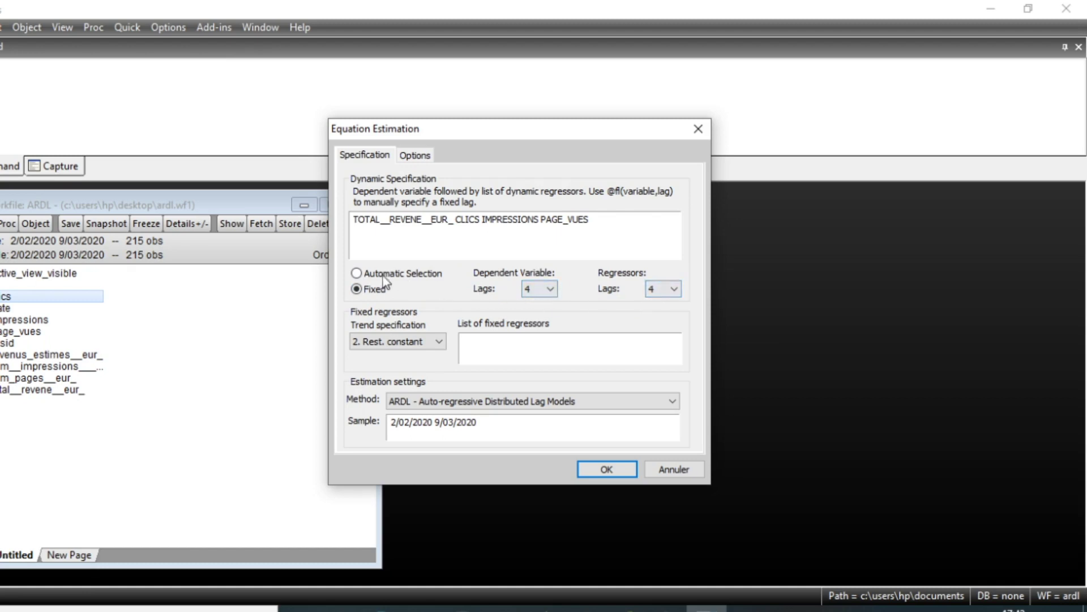
pyautogui.click(357, 273)
pyautogui.click(440, 343)
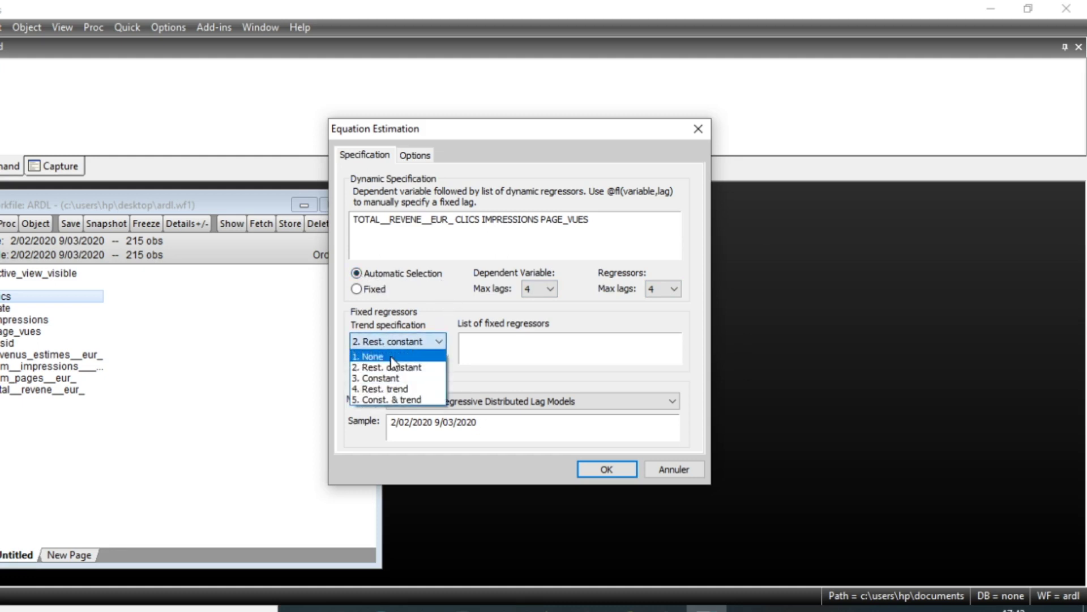
pyautogui.click(383, 380)
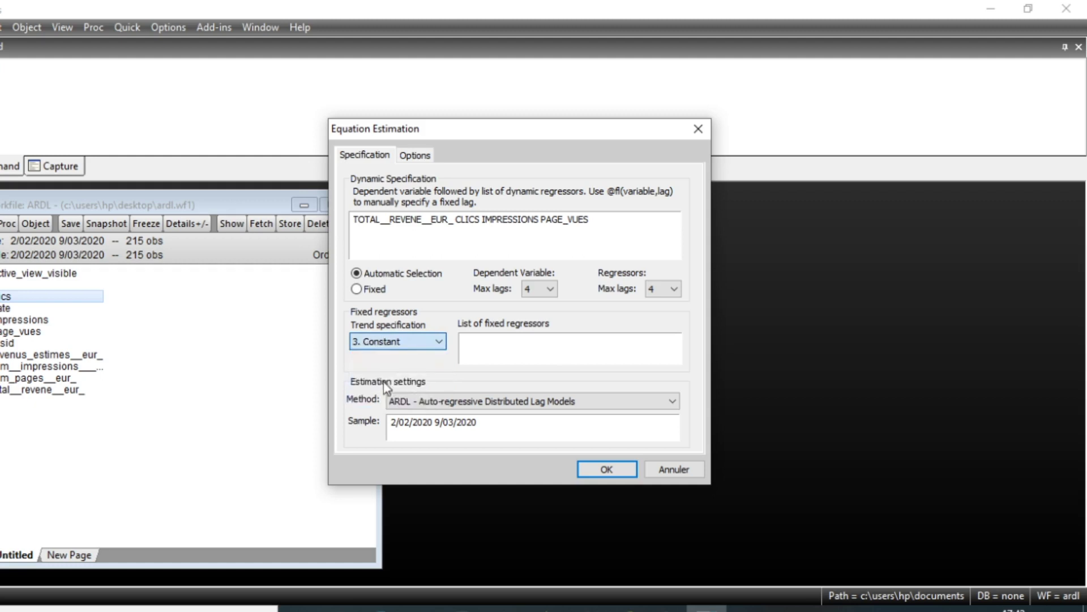
pyautogui.click(390, 342)
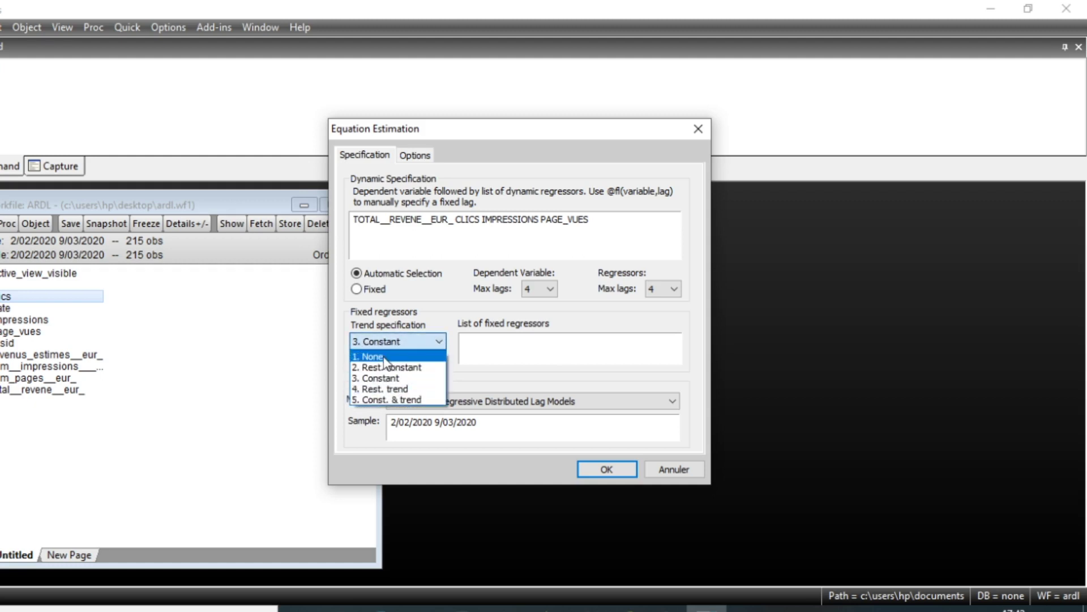
pyautogui.click(386, 379)
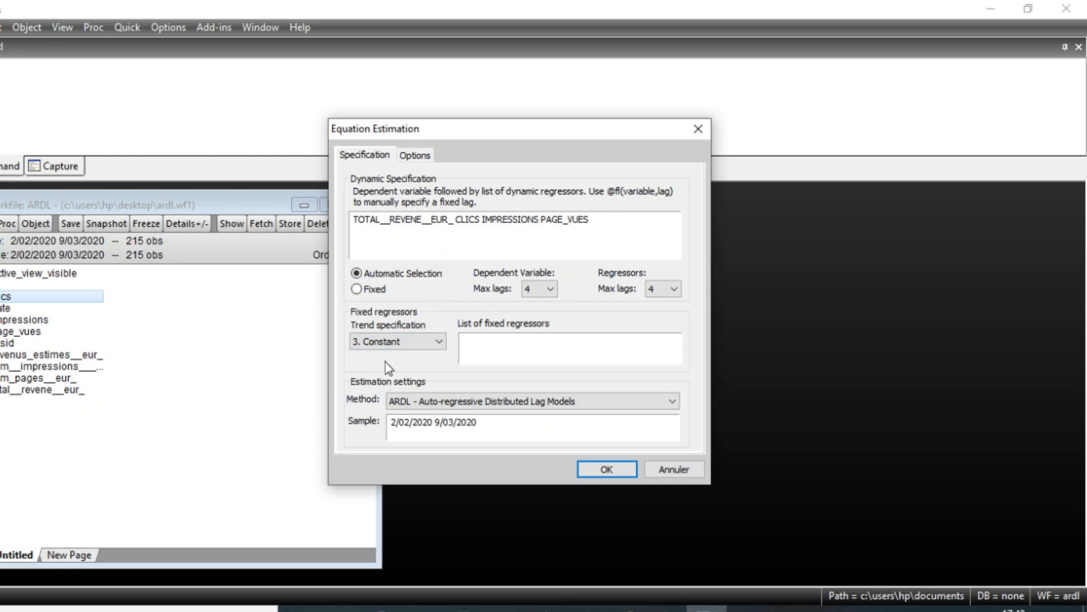
pyautogui.click(526, 338)
# Keep Akaike info criterion (AIC) for model selection and run the ARDL estimation
pyautogui.click(411, 157)
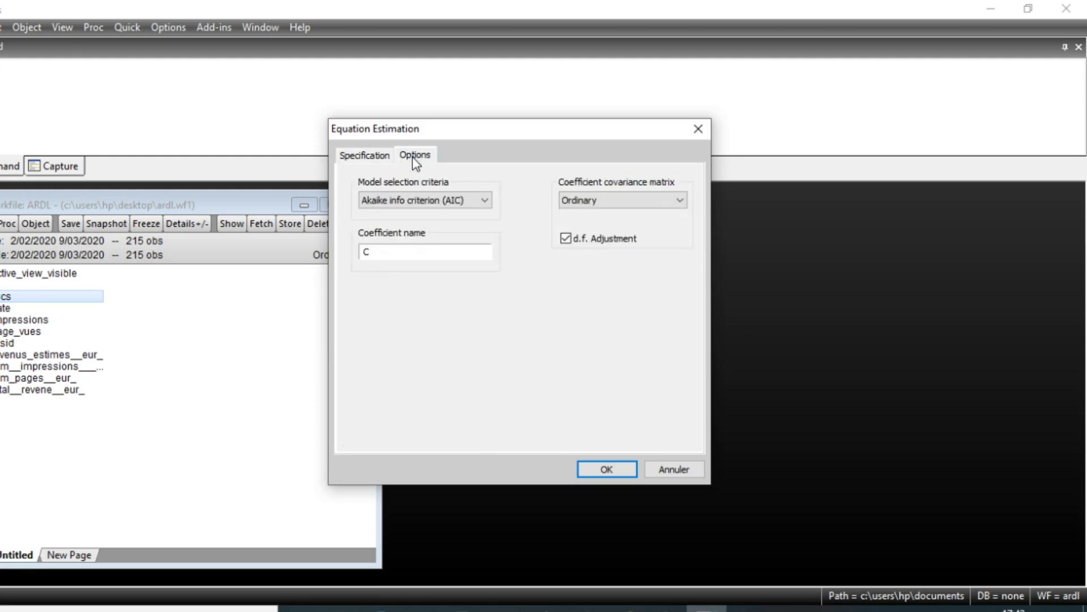
pyautogui.click(483, 202)
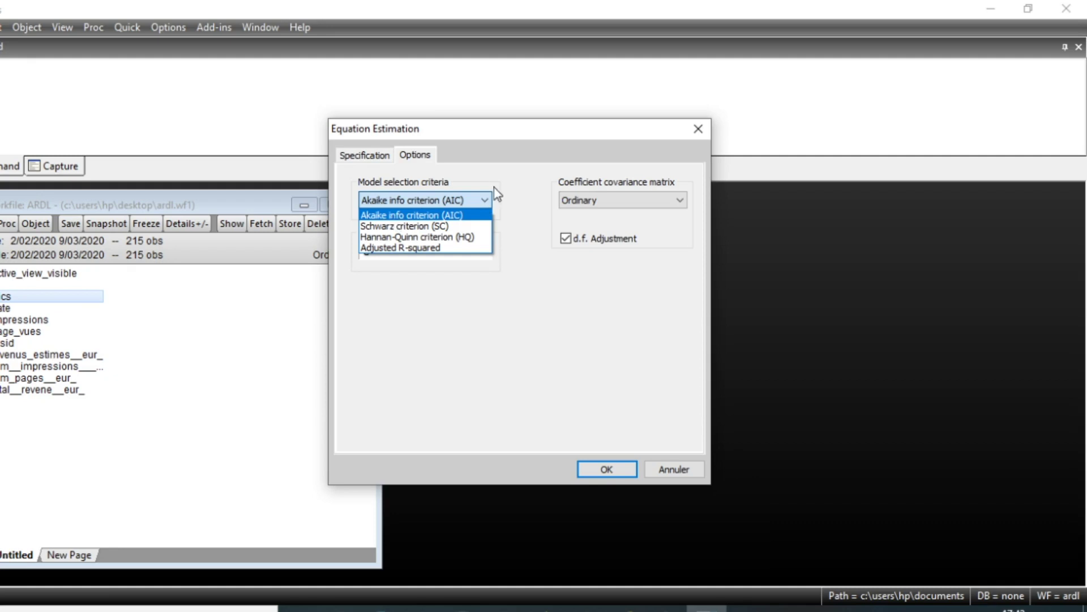
pyautogui.click(507, 177)
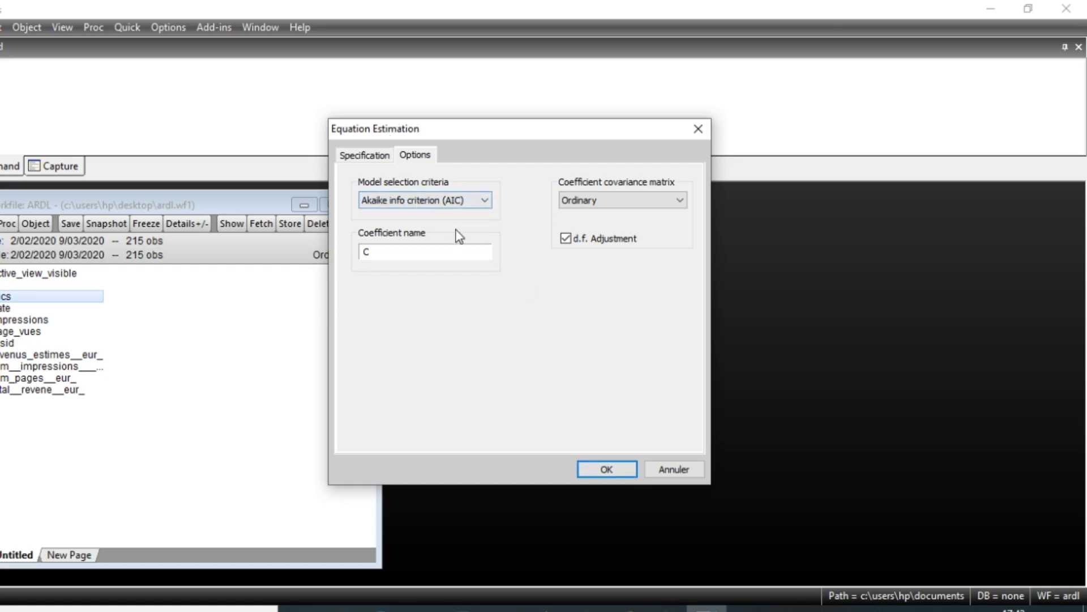
pyautogui.click(606, 470)
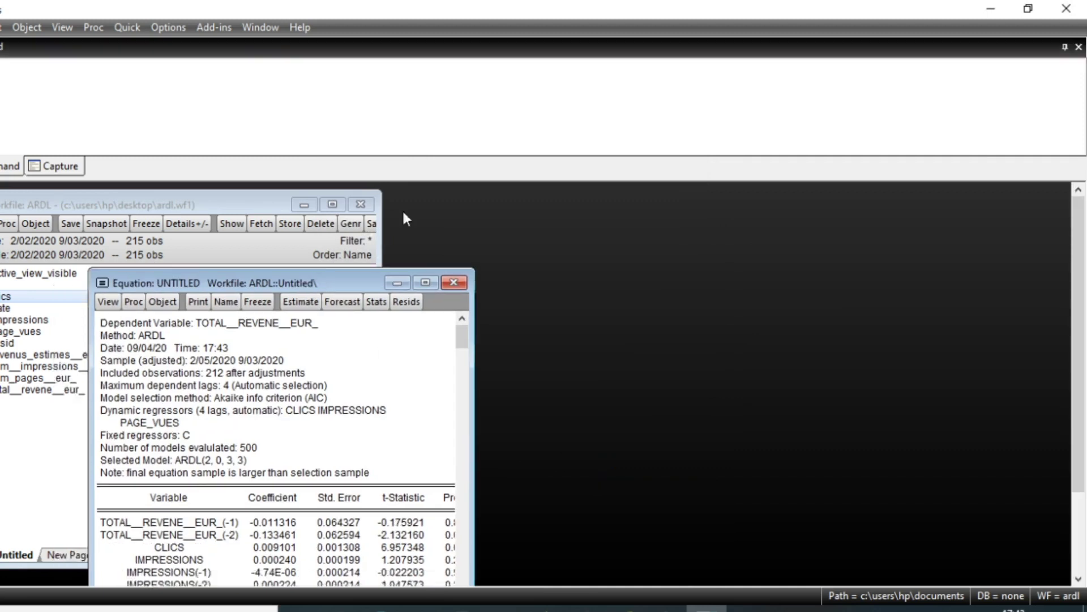
# Widen the ARDL(2, 0, 3, 3) output to show the Prob.* column and scroll through it
pyautogui.moveTo(598, 367); pyautogui.dragTo(680, 367)
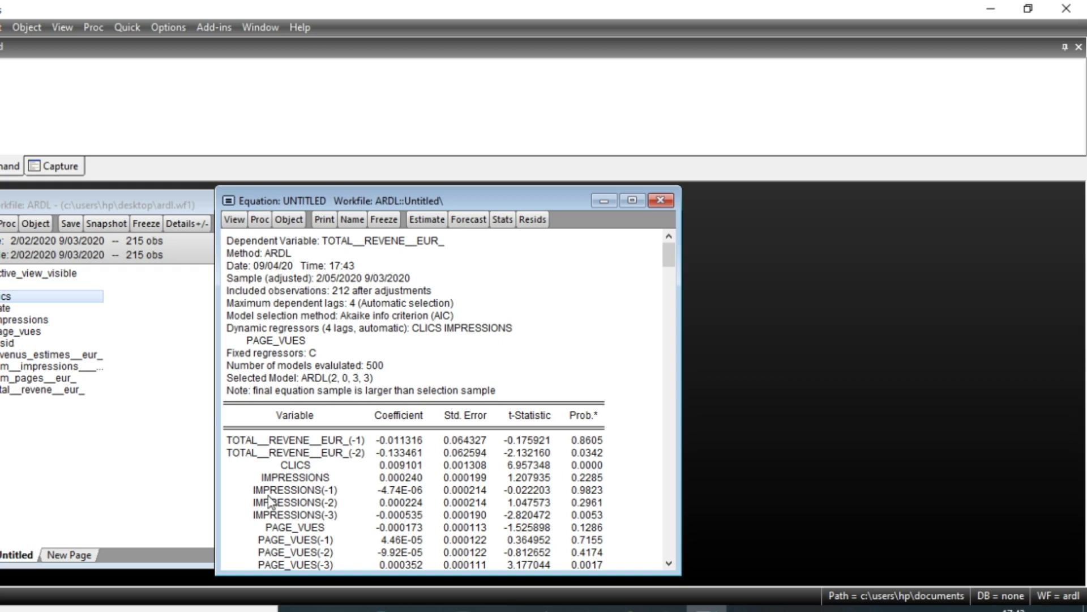
pyautogui.scroll(-1, 269, 501)
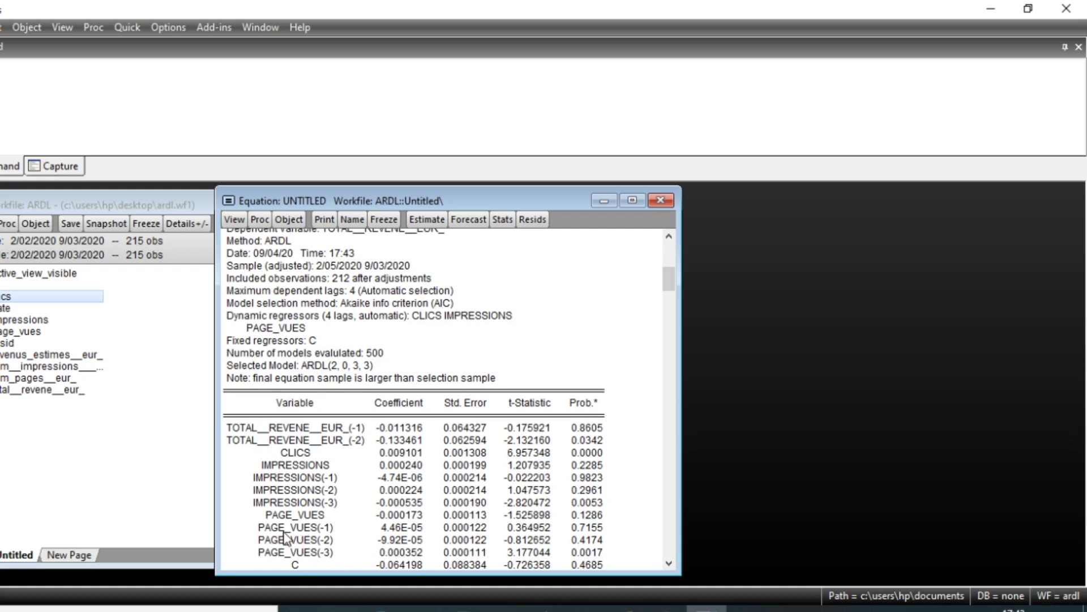
# Re-estimate the ARDL with Schwarz criterion (SC), which selects ARDL(1, 0, 0, 0)
pyautogui.click(427, 225)
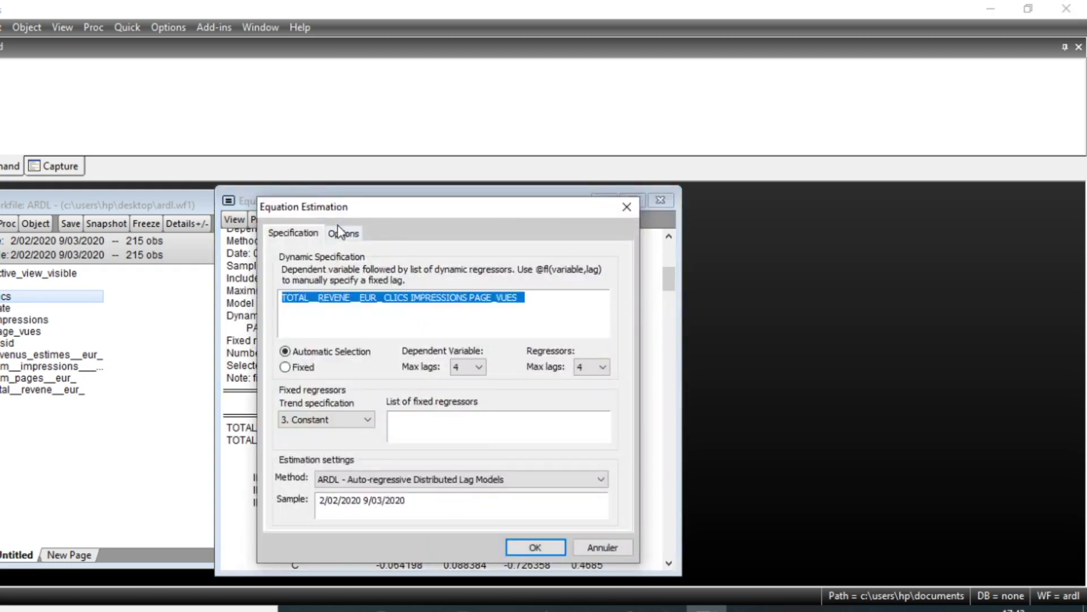
pyautogui.click(340, 232)
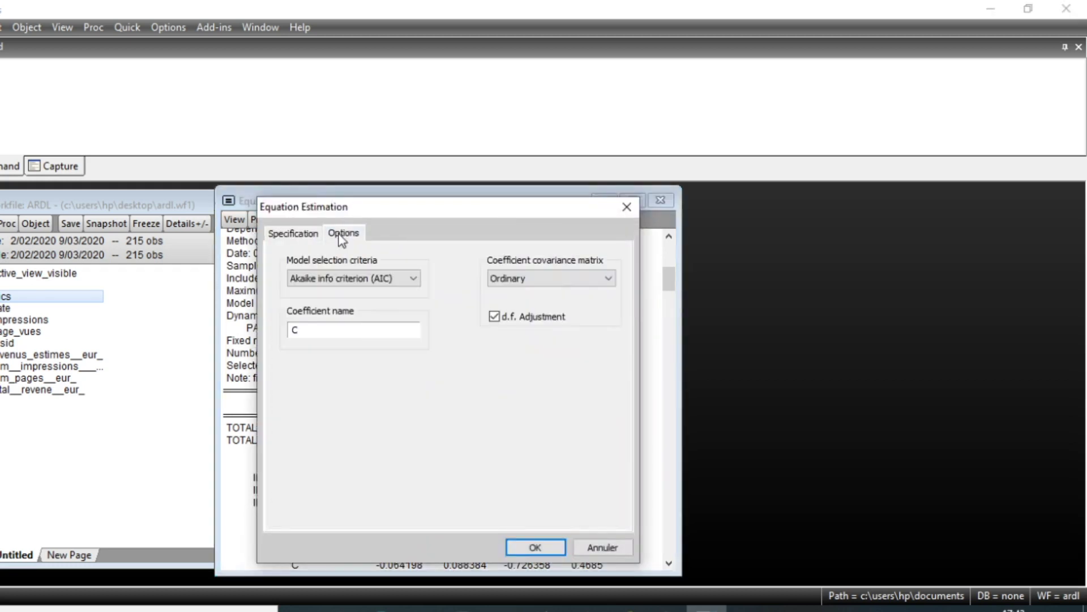
pyautogui.click(418, 281)
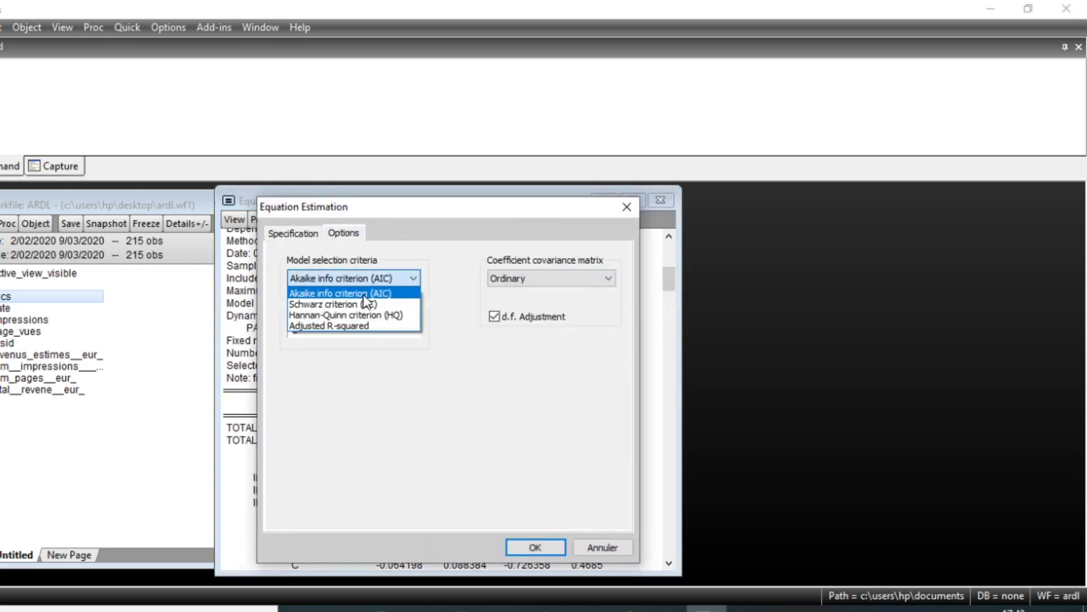
pyautogui.click(338, 306)
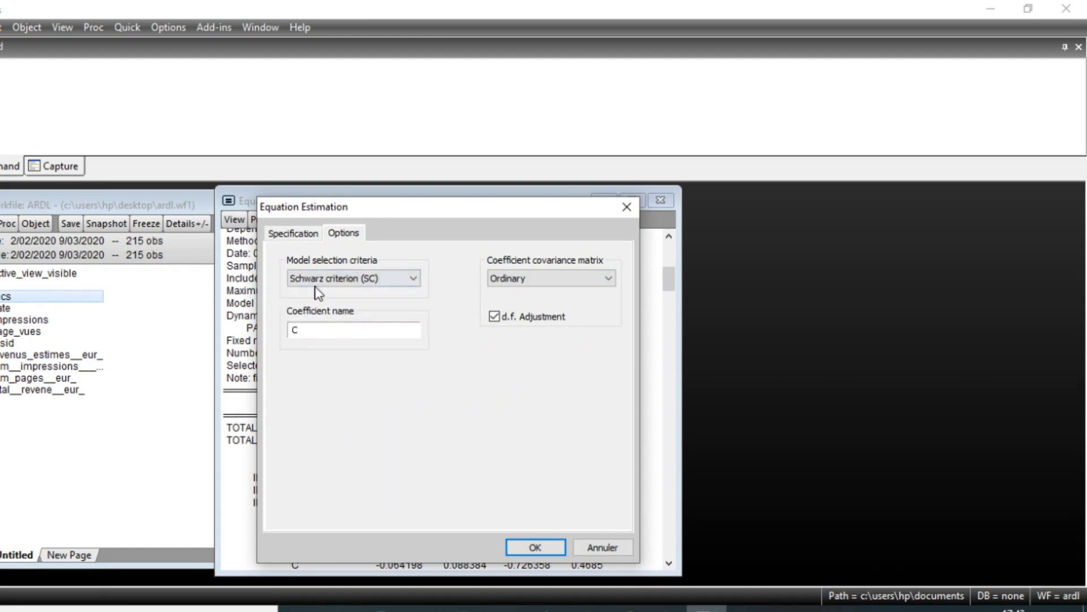
pyautogui.click(530, 545)
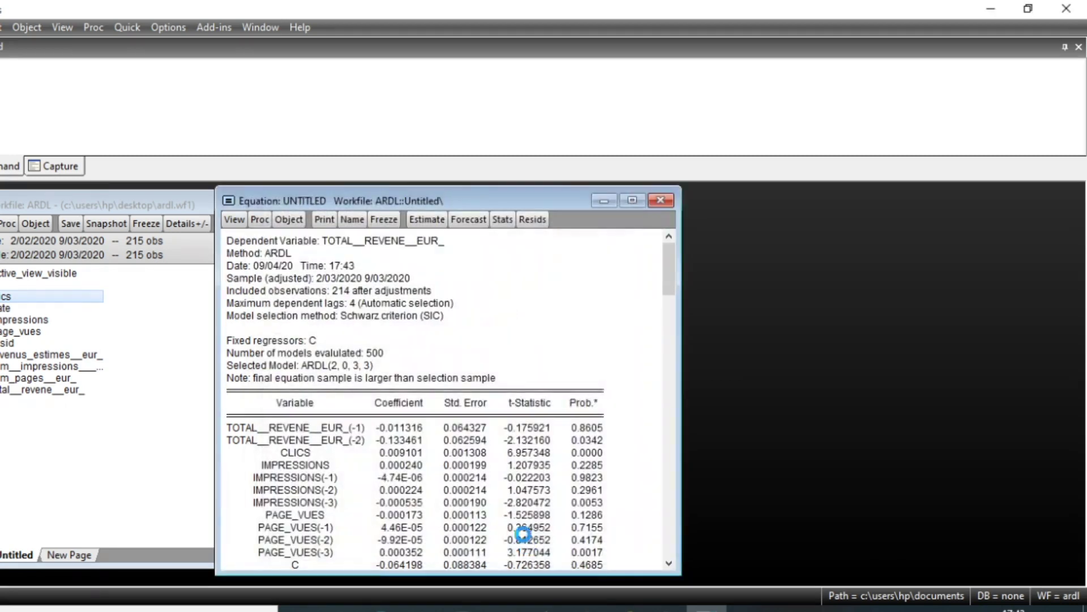
pyautogui.scroll(-1, 532, 431)
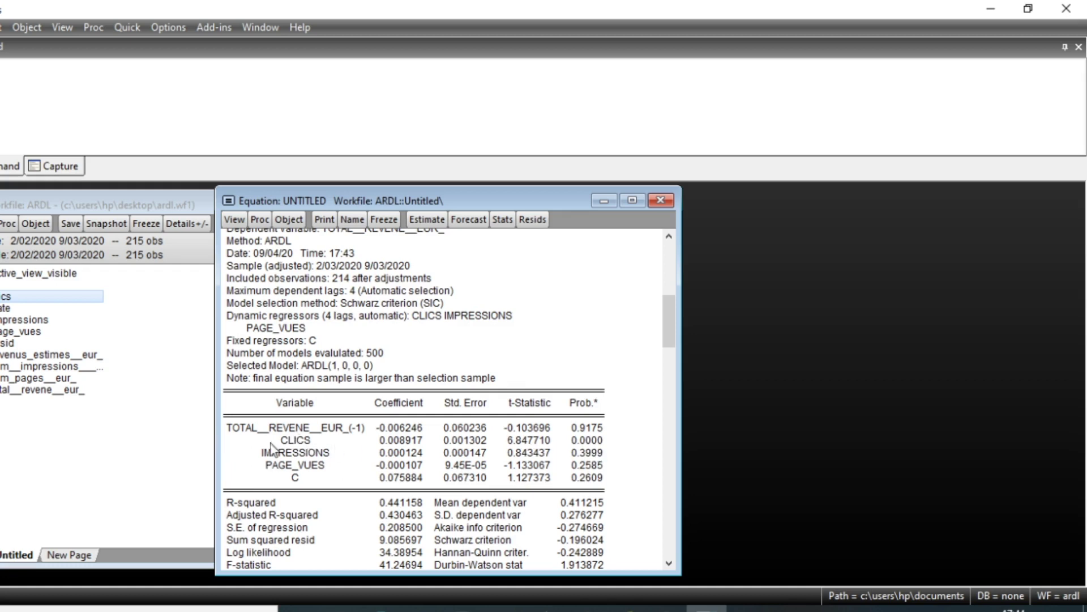
# Delete IMPRESSIONS and PAGE_VUES from the specification and re-estimate, giving ARDL(1, 0)
pyautogui.click(433, 225)
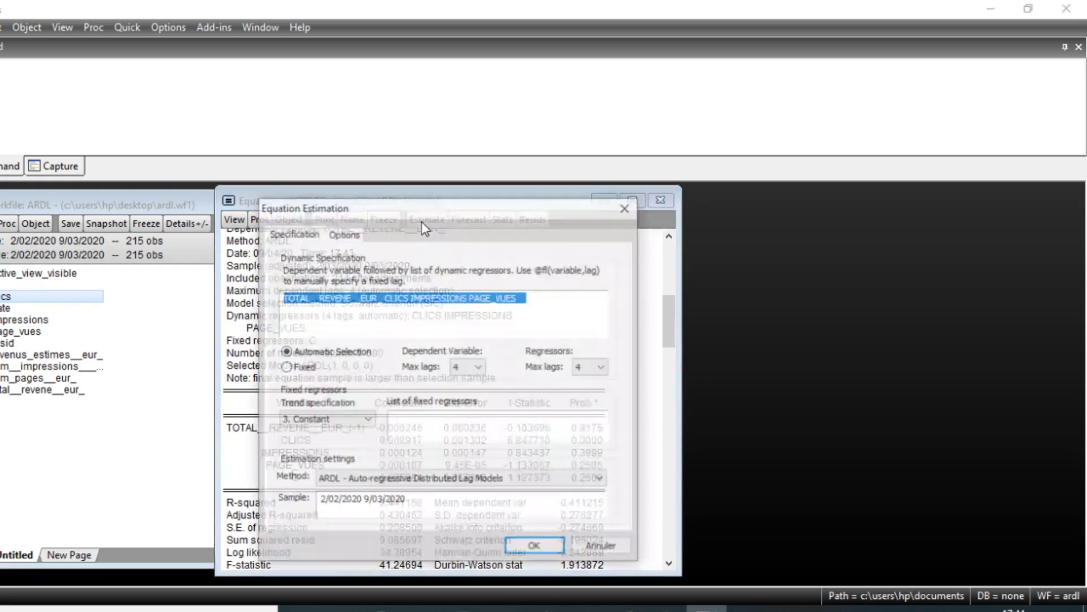
pyautogui.click(528, 303)
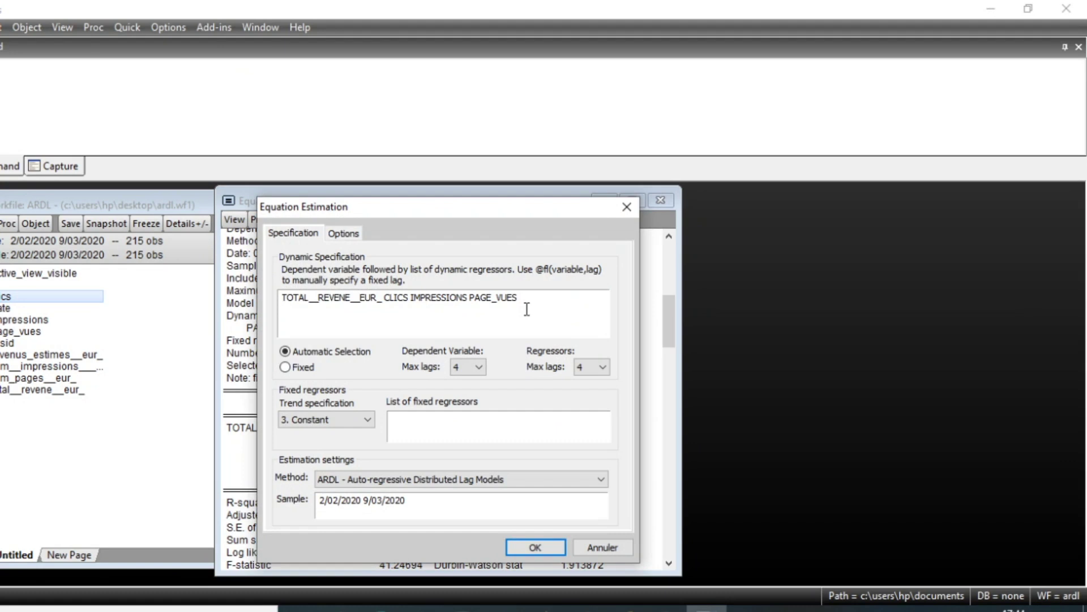
pyautogui.moveTo(532, 299); pyautogui.dragTo(410, 302)
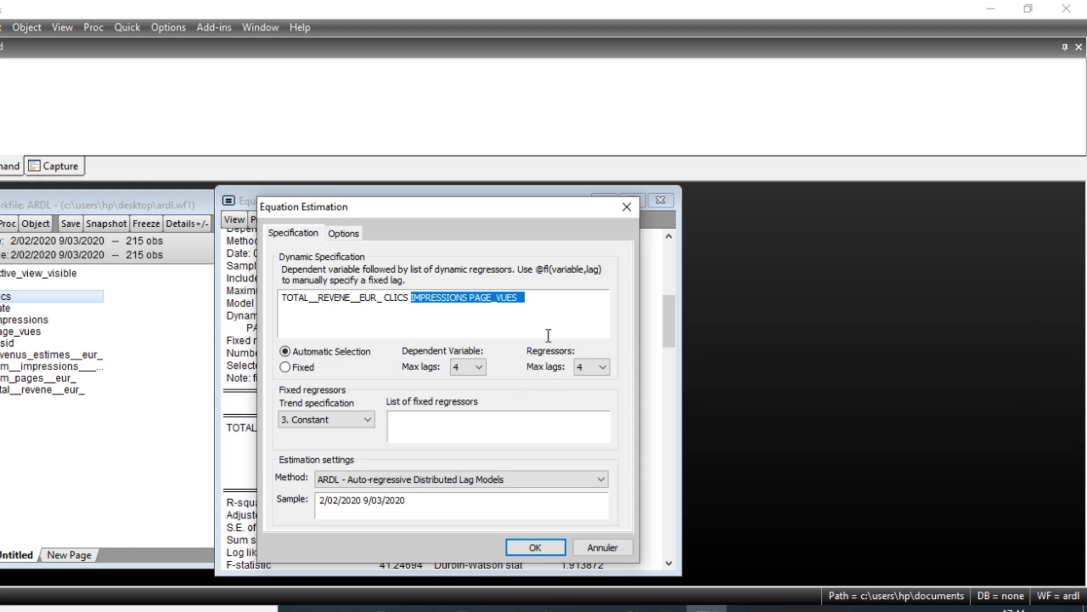
pyautogui.press('Delete')
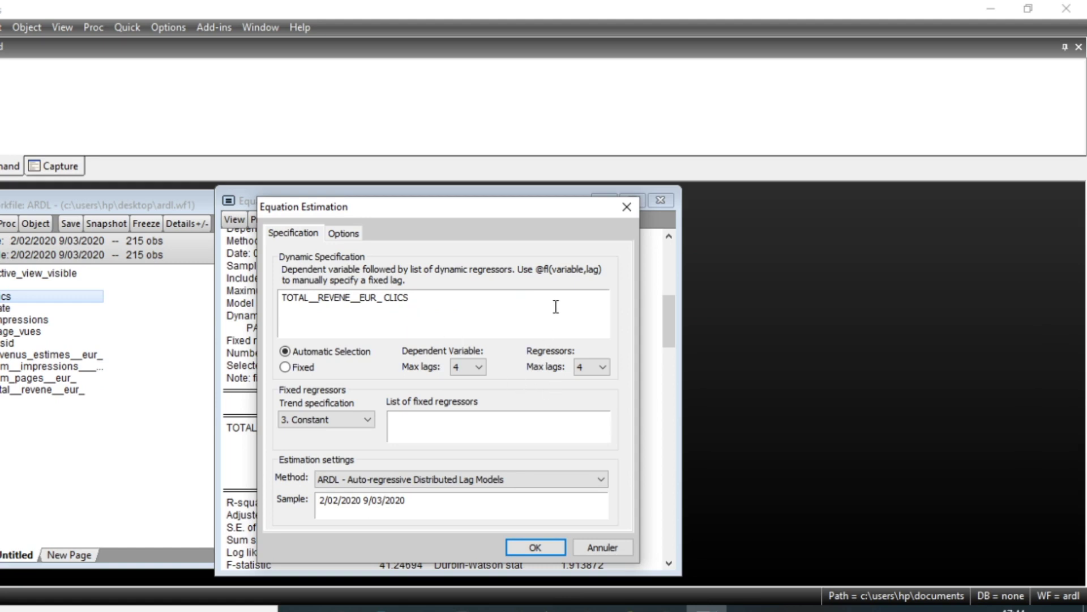
pyautogui.click(363, 300)
pyautogui.click(542, 551)
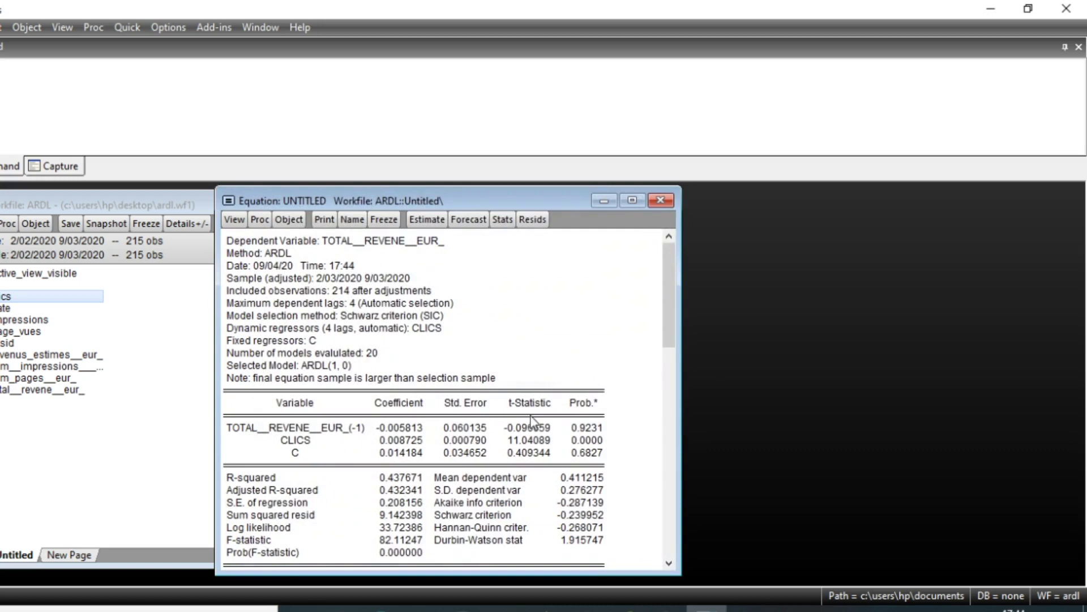
pyautogui.scroll(-1, 577, 432)
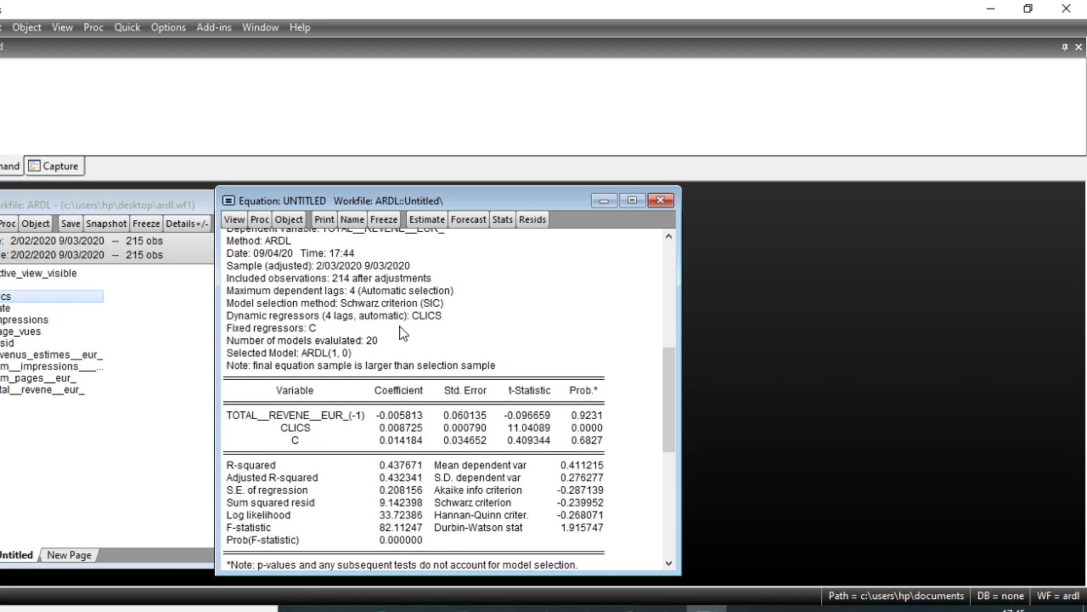
# Rewrite the specification as log(TOTAL__REVENE__EUR_) log(CLICS) and re-estimate the ARDL
pyautogui.click(428, 220)
pyautogui.click(333, 318)
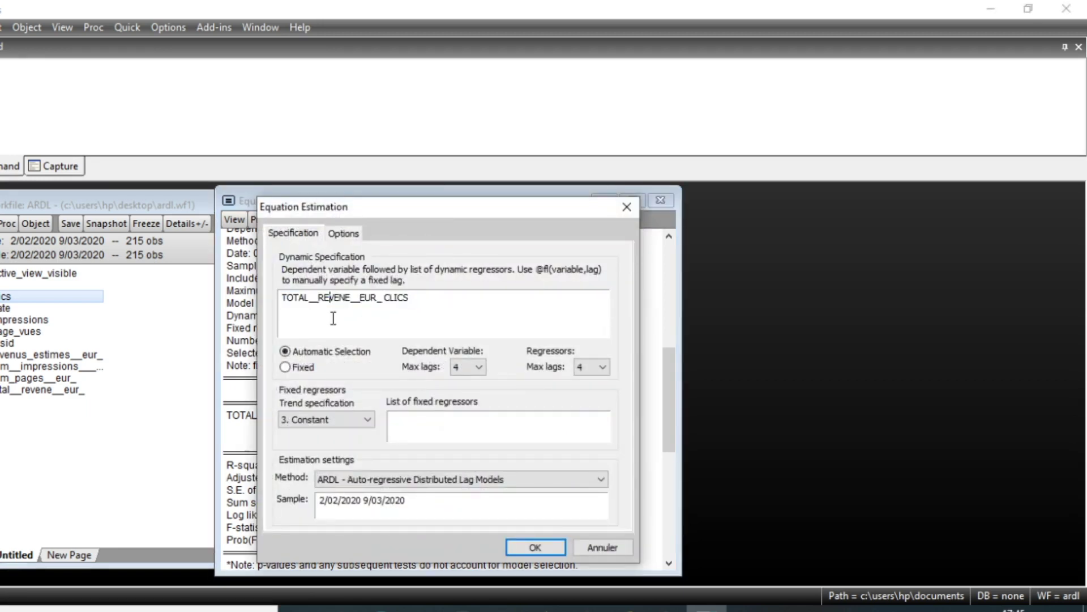
pyautogui.click(285, 297)
pyautogui.write('log(')
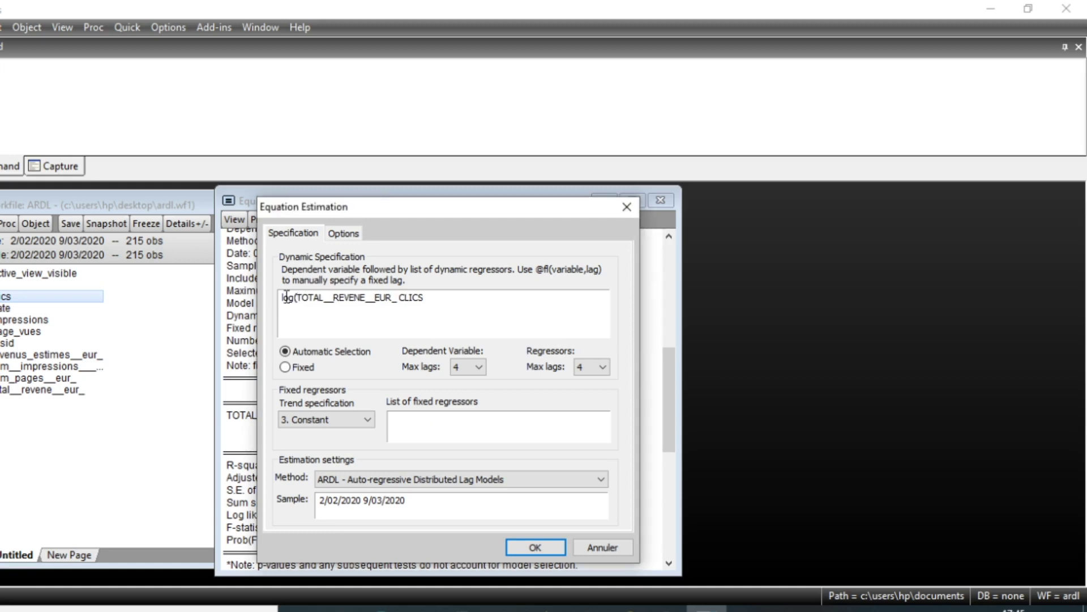
pyautogui.click(398, 297)
pyautogui.write(') log(CLICS)')
pyautogui.click(534, 546)
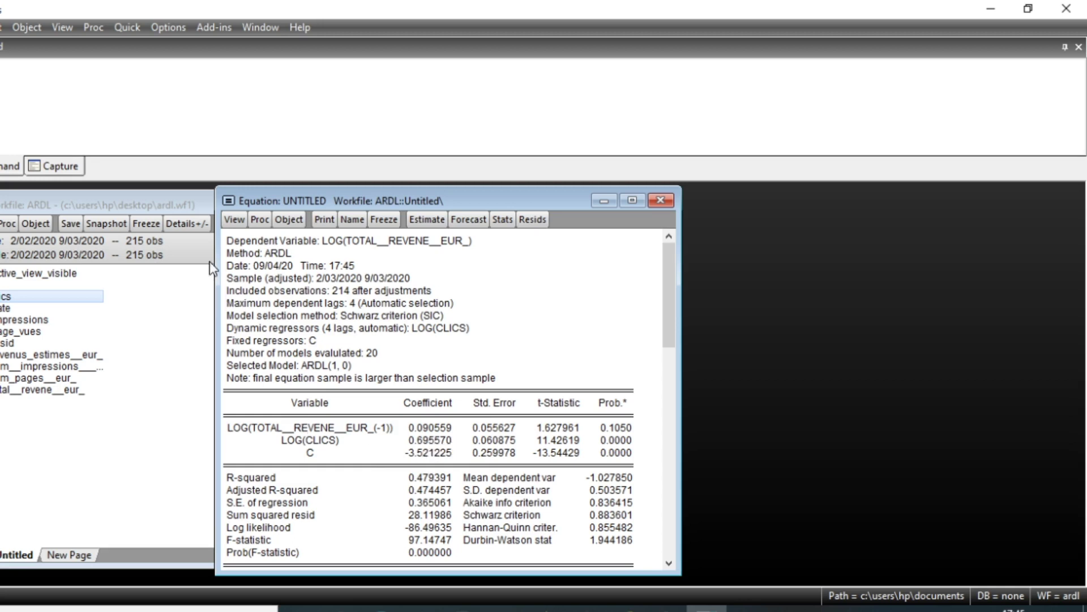
# Show the residual Histogram - Normality Test: Jarque-Bera 14.95631, probability 0.000565
pyautogui.click(240, 223)
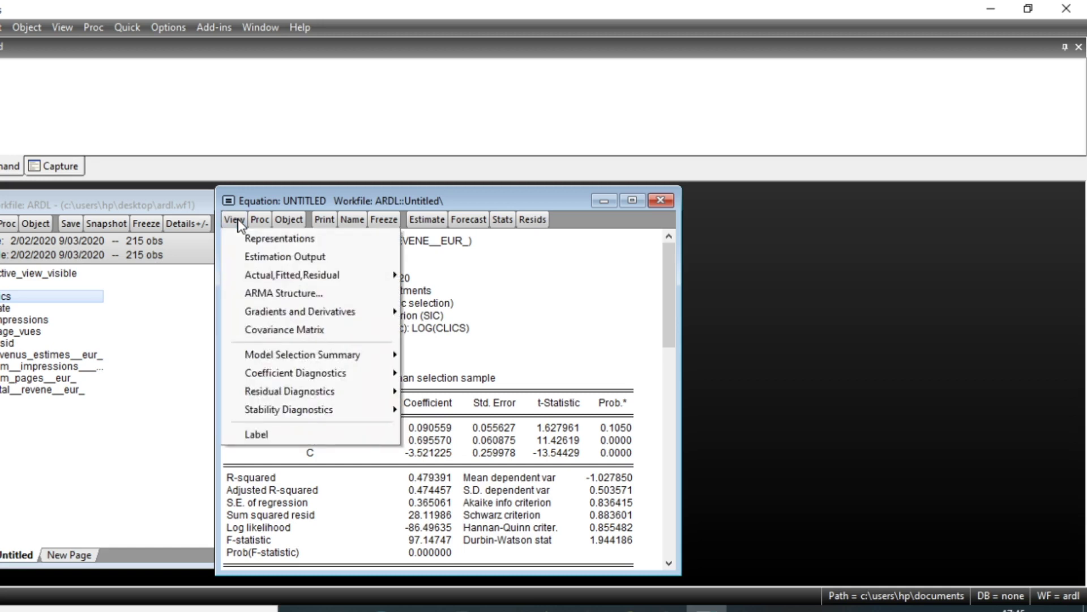
pyautogui.click(240, 223)
pyautogui.click(240, 224)
pyautogui.click(235, 226)
pyautogui.click(235, 225)
pyautogui.moveTo(351, 392)
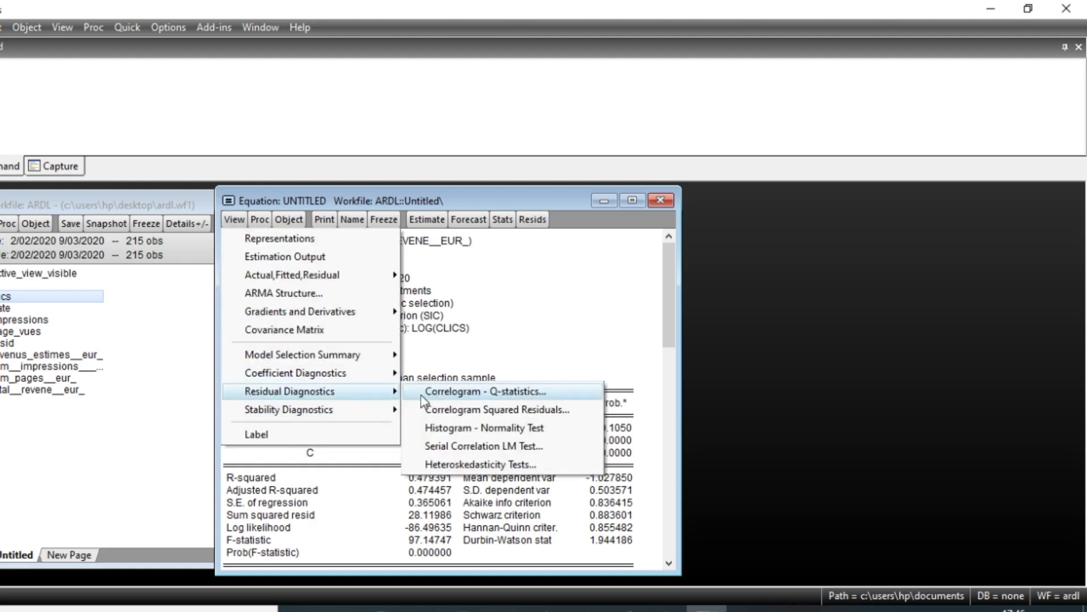
pyautogui.click(513, 429)
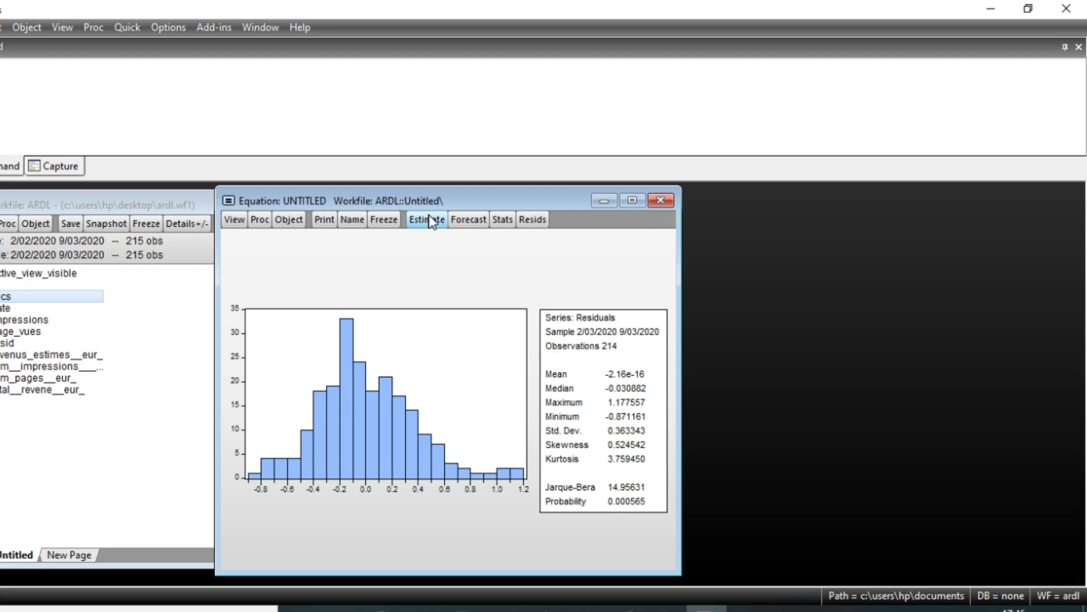
pyautogui.click(236, 220)
pyautogui.moveTo(287, 384)
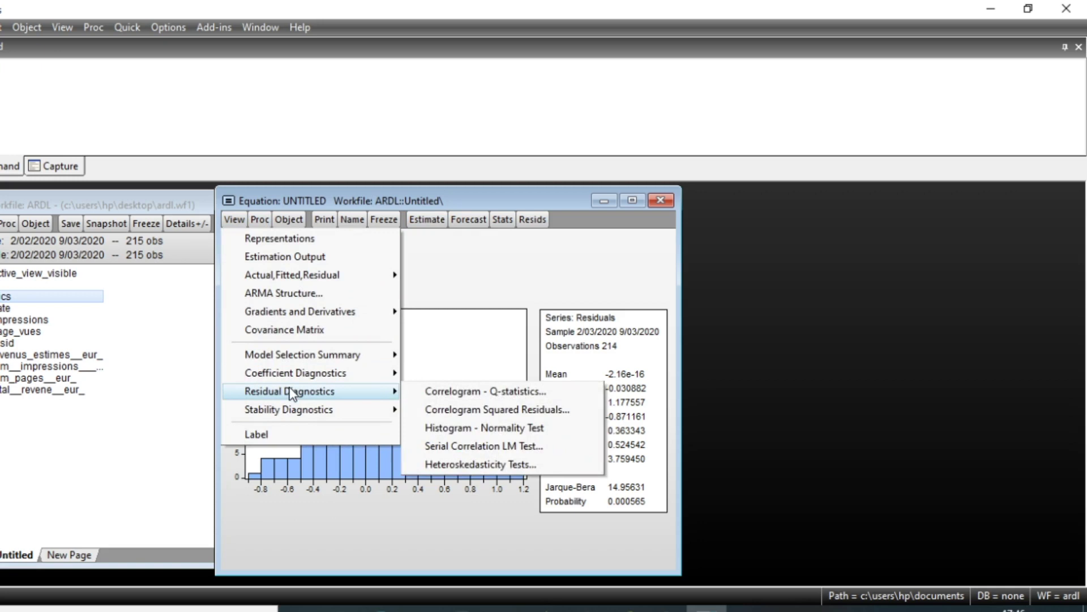
# Run the Breusch-Pagan-Godfrey test: F-statistic 0.232451, probability 0.7928
pyautogui.click(467, 462)
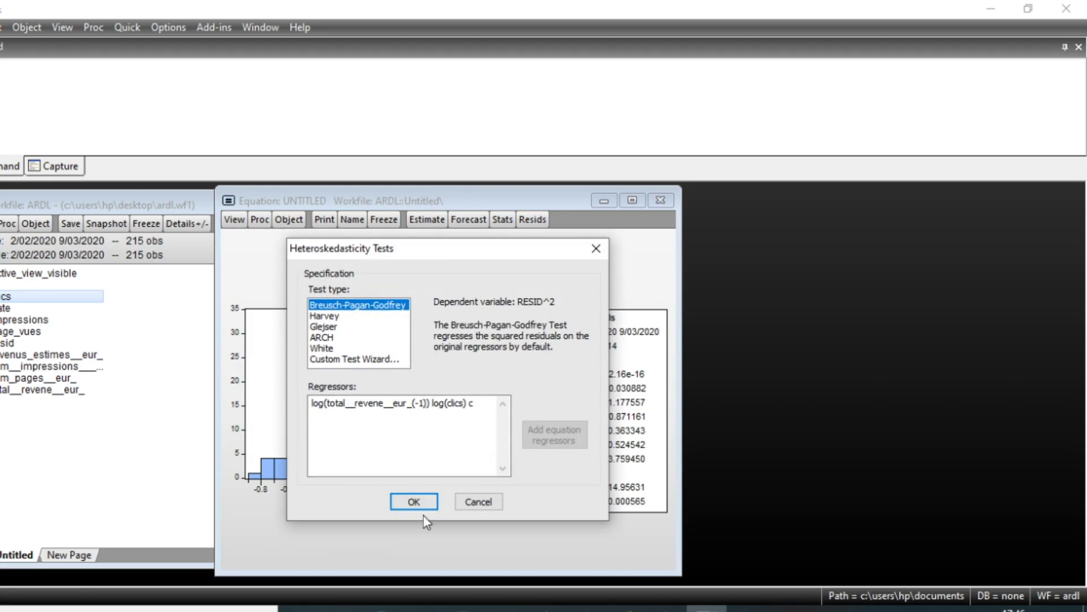
pyautogui.click(415, 498)
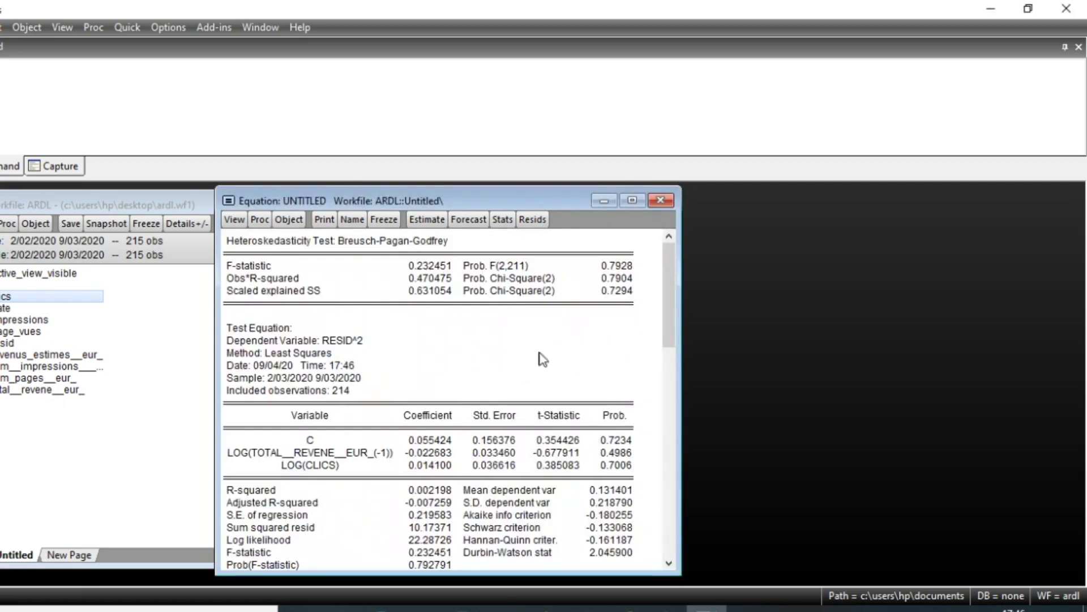